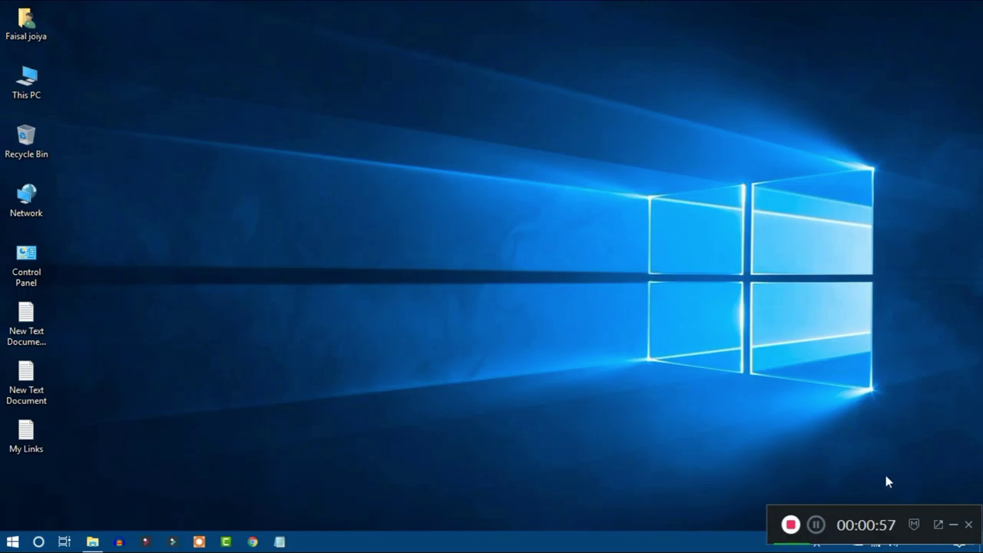
click(953, 525)
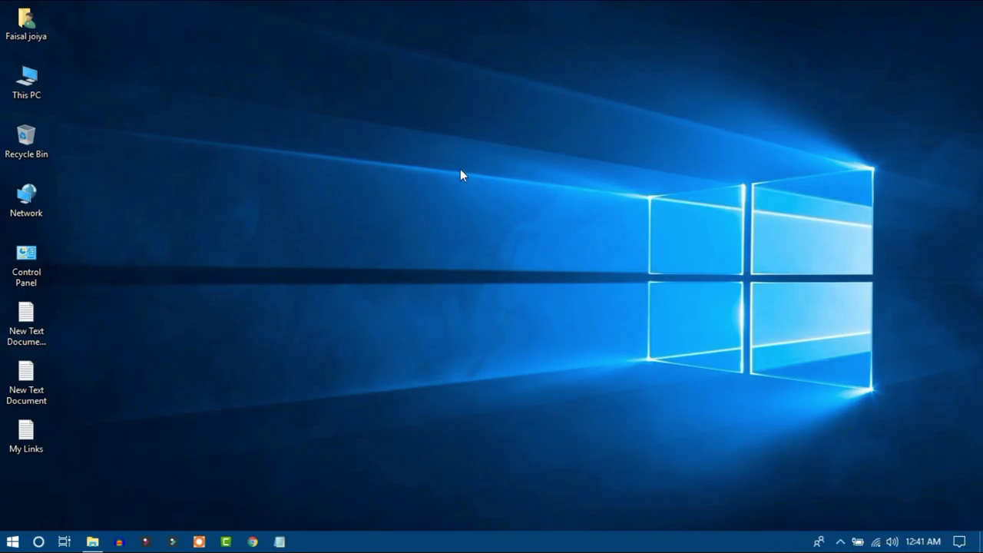
right_click(338, 86)
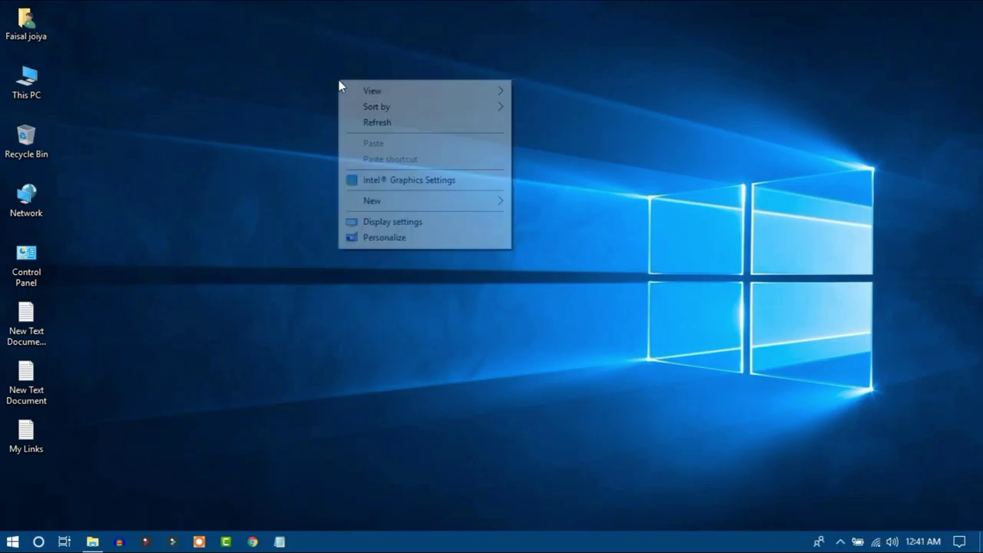
click(388, 123)
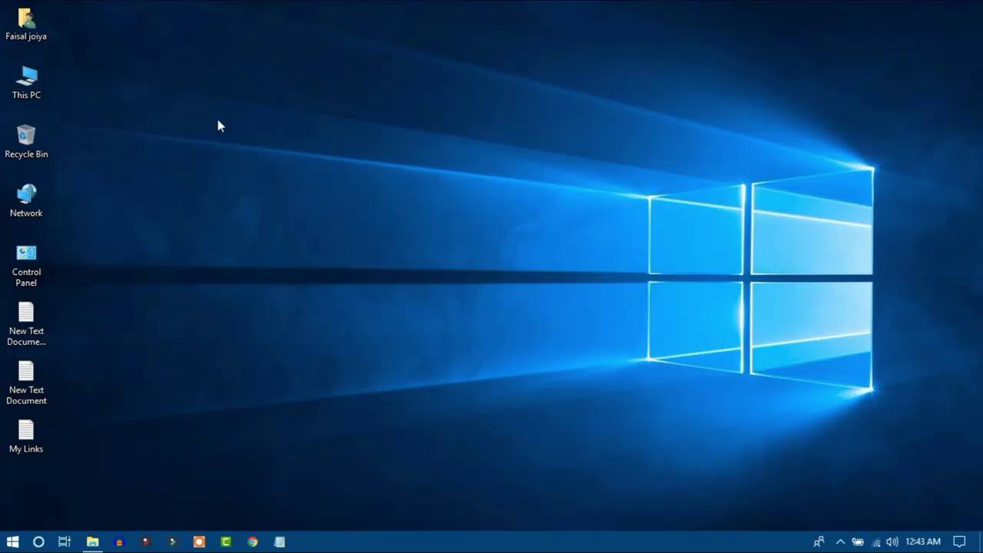
Step: Switch to Chrome and search Google for audacity
click(252, 542)
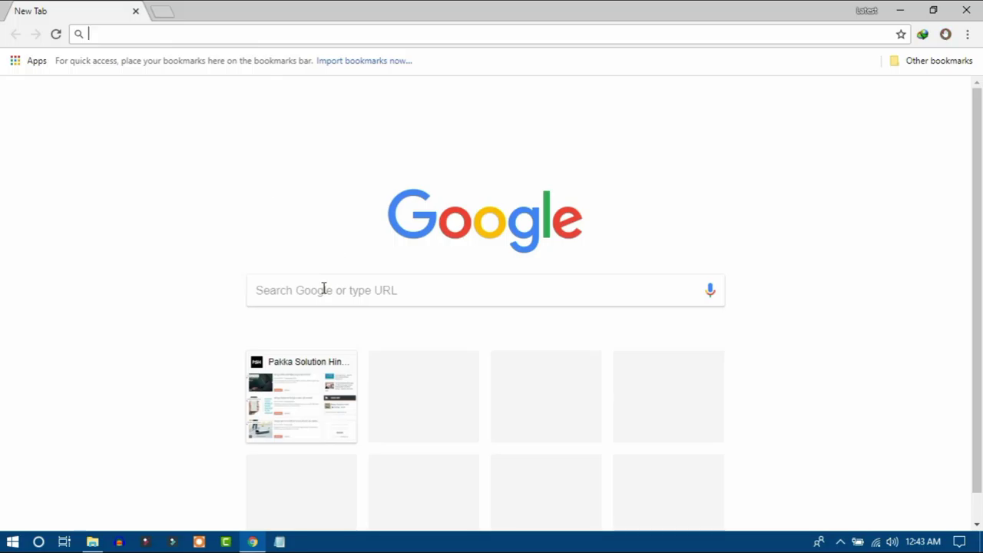
click(324, 288)
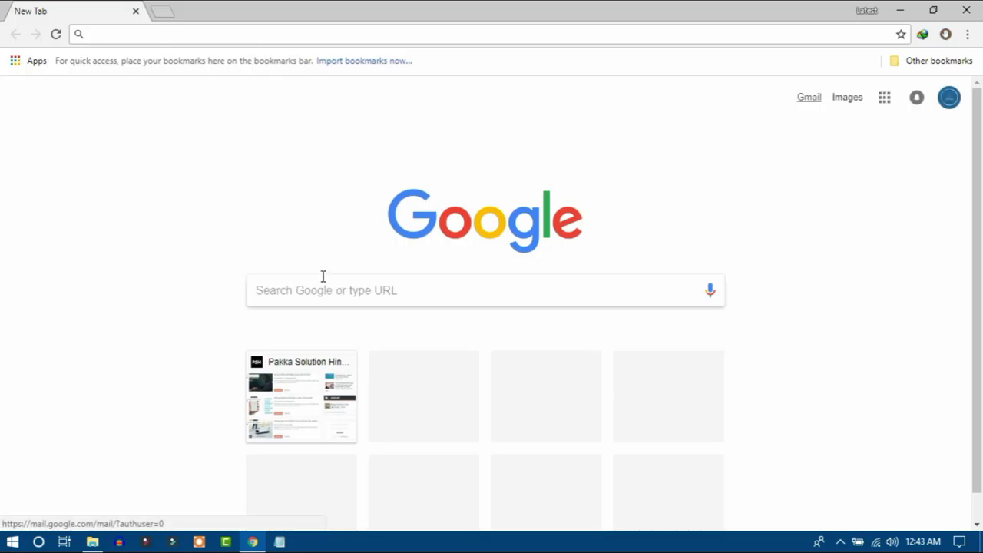
click(322, 281)
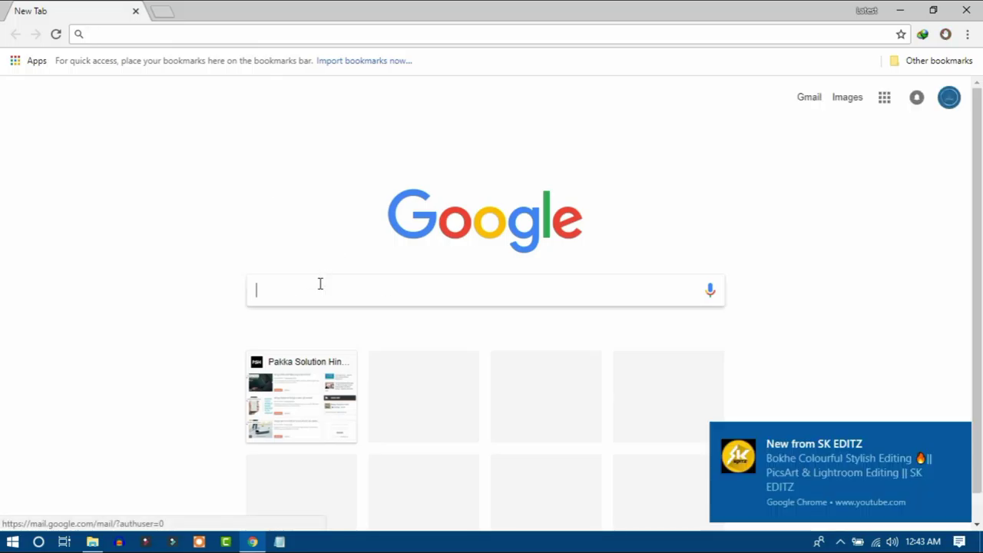
text(Aud)
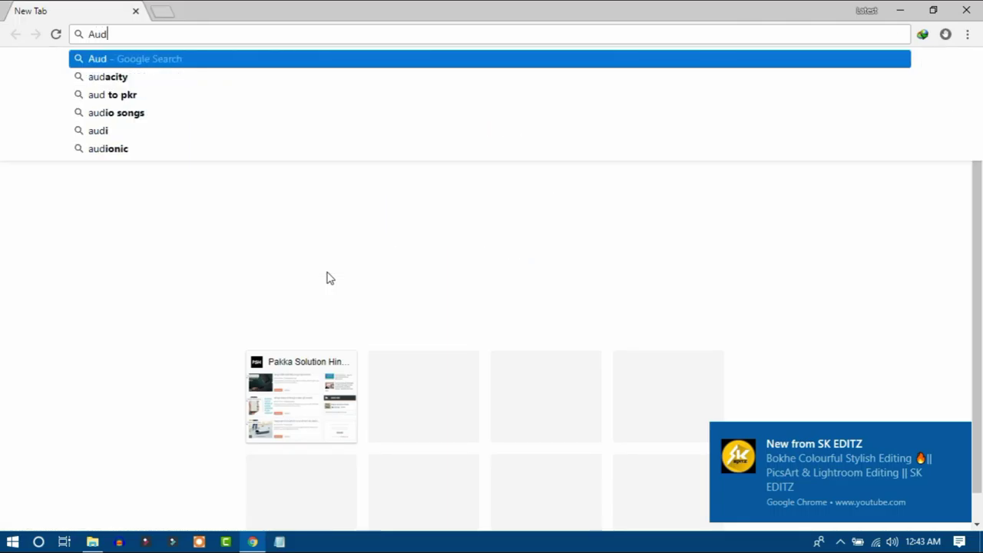
click(180, 82)
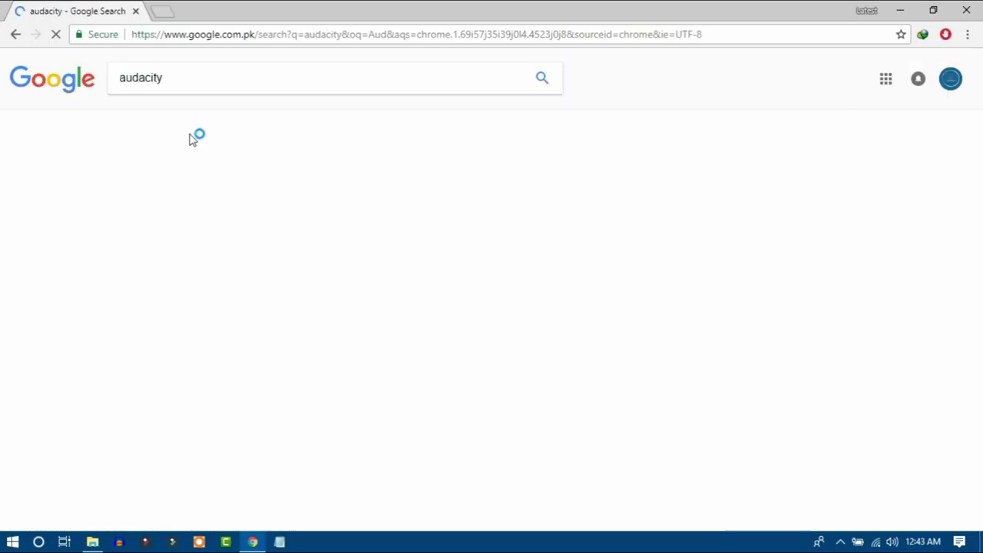
Step: Open the official audacityteam.org site from the search results, look over its download section and close the browser
scroll(226, 302, down, 5)
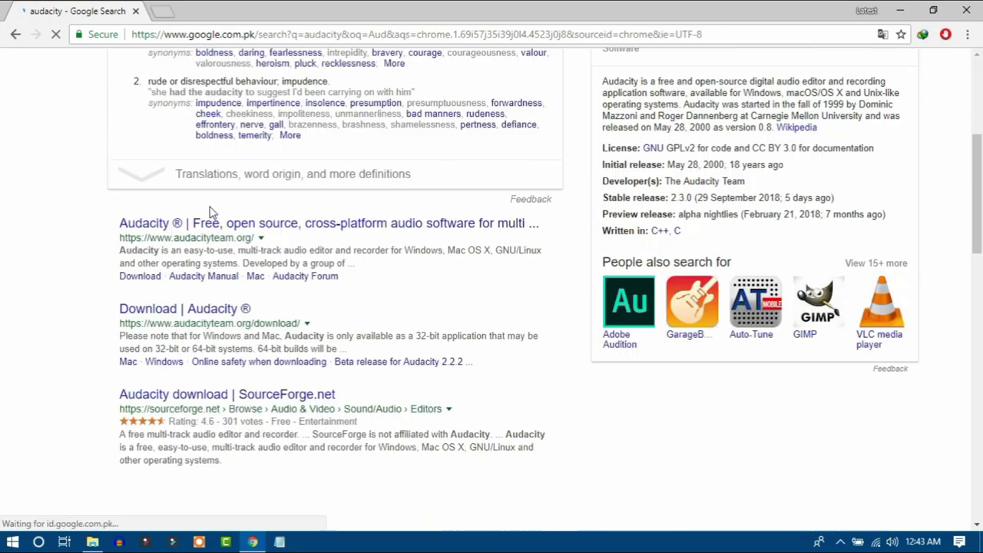
scroll(546, 208, up, 5)
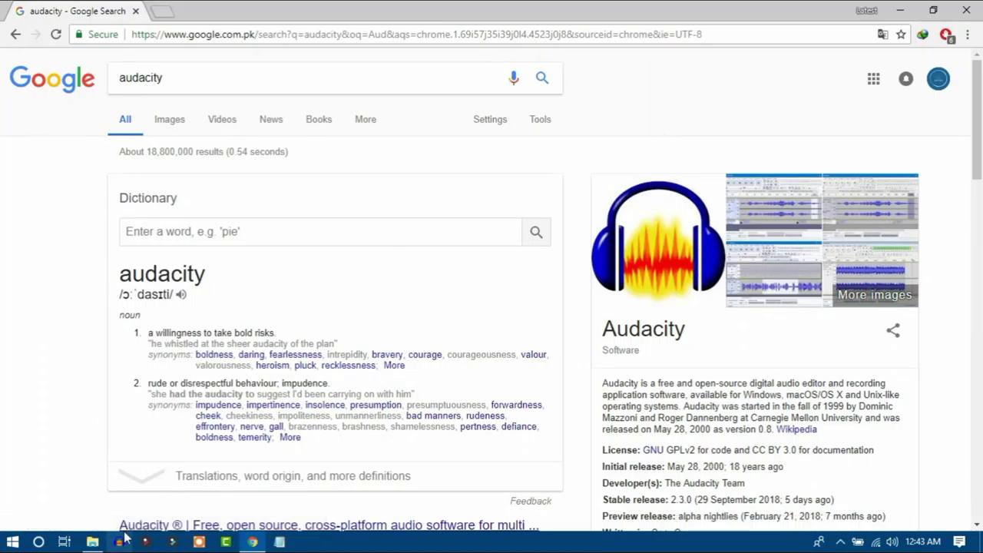
scroll(176, 232, down, 3)
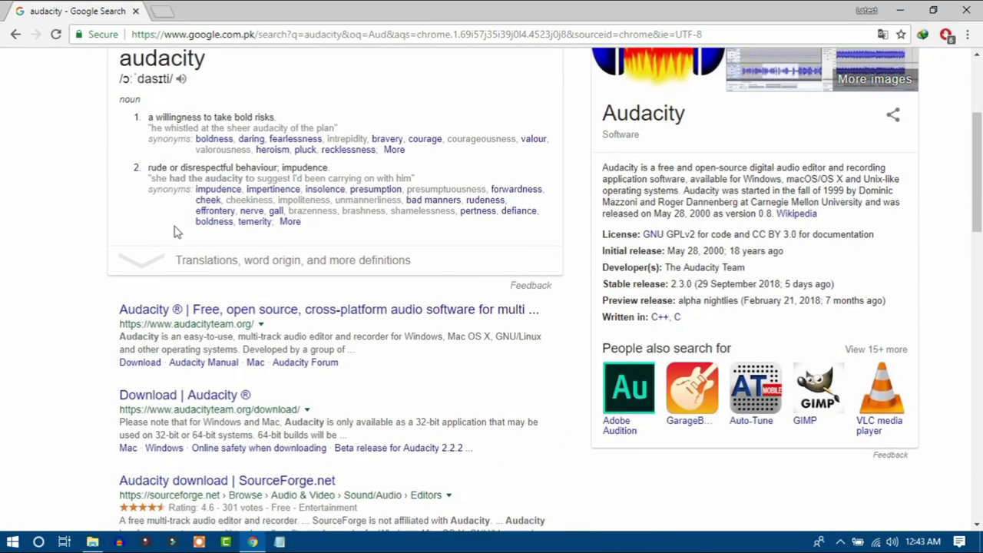
click(201, 311)
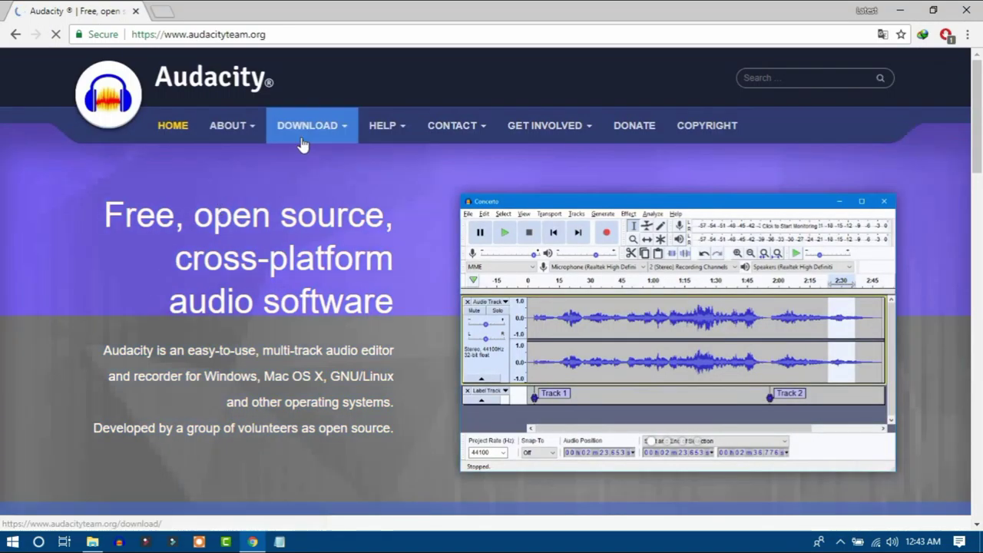
scroll(303, 138, down, 6)
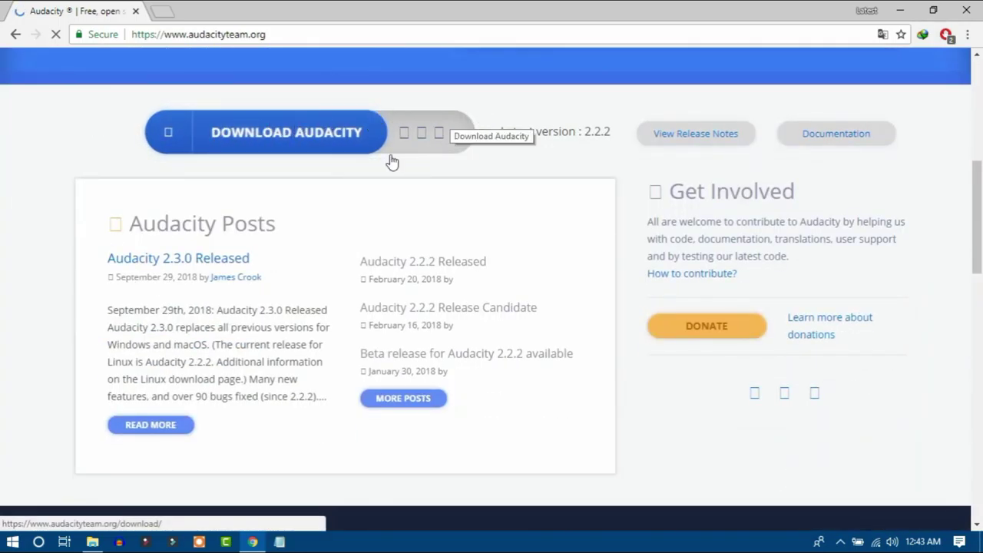
scroll(391, 145, up, 6)
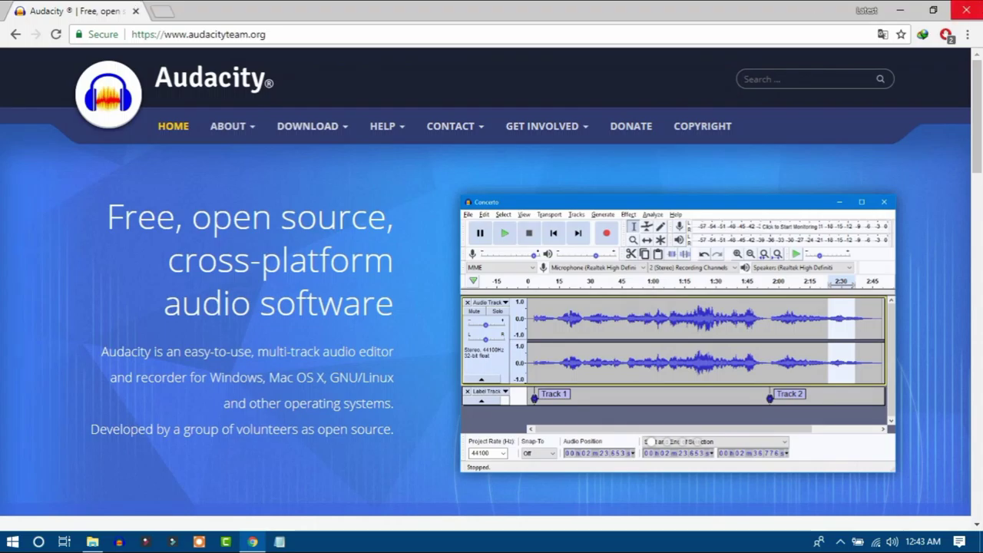
click(966, 10)
right_click(349, 2)
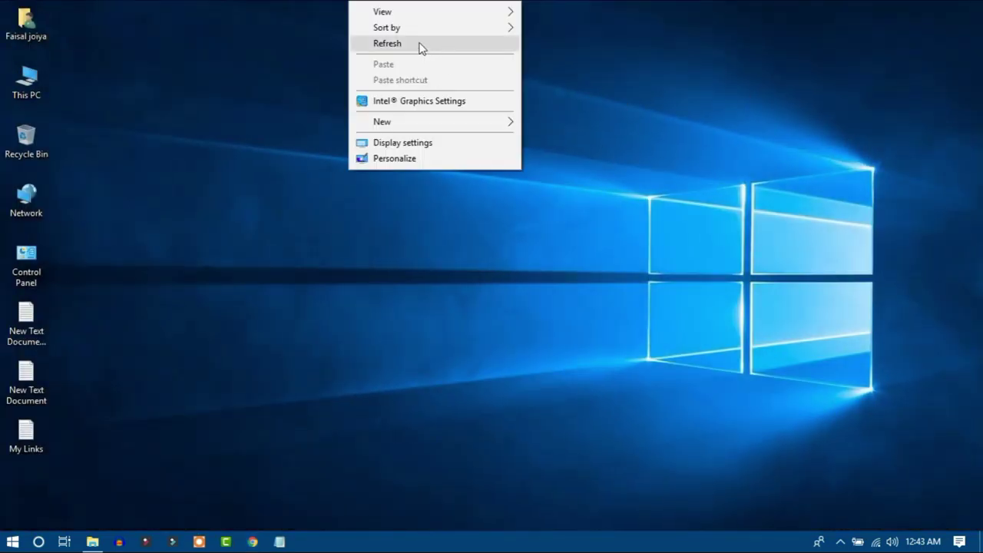
click(417, 46)
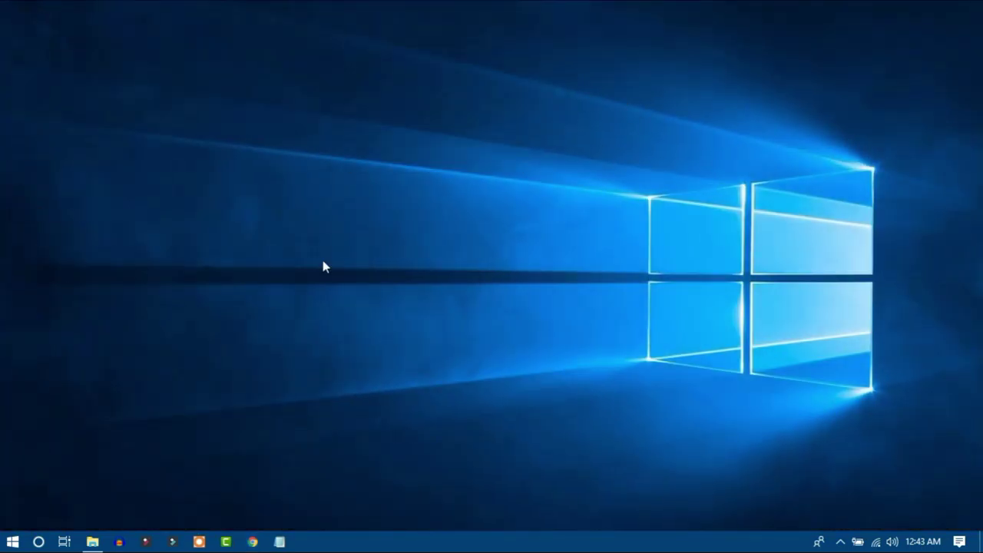
right_click(222, 17)
click(294, 64)
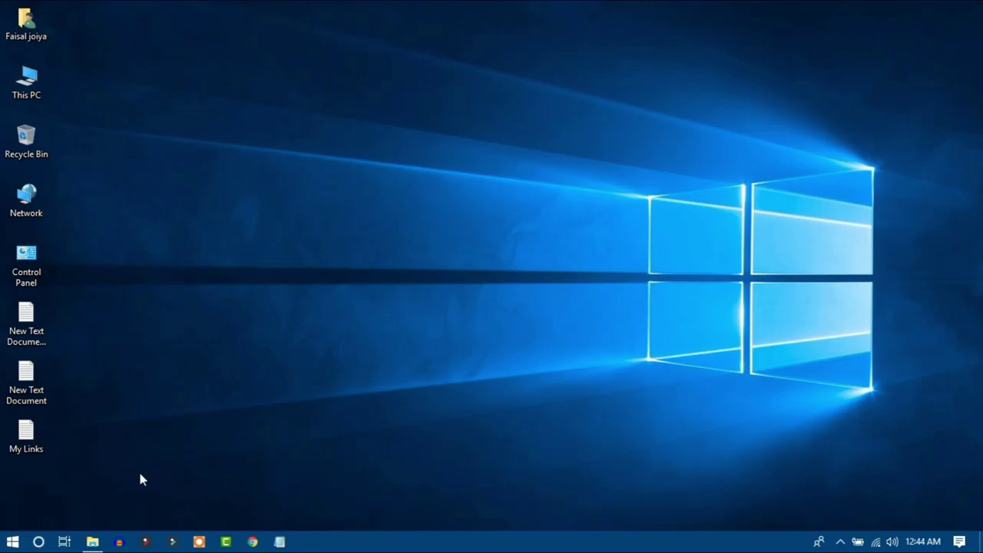
Step: Start Audacity, dismiss the welcome window and open the My Project audio file from the My videos folder on drive F:
click(120, 542)
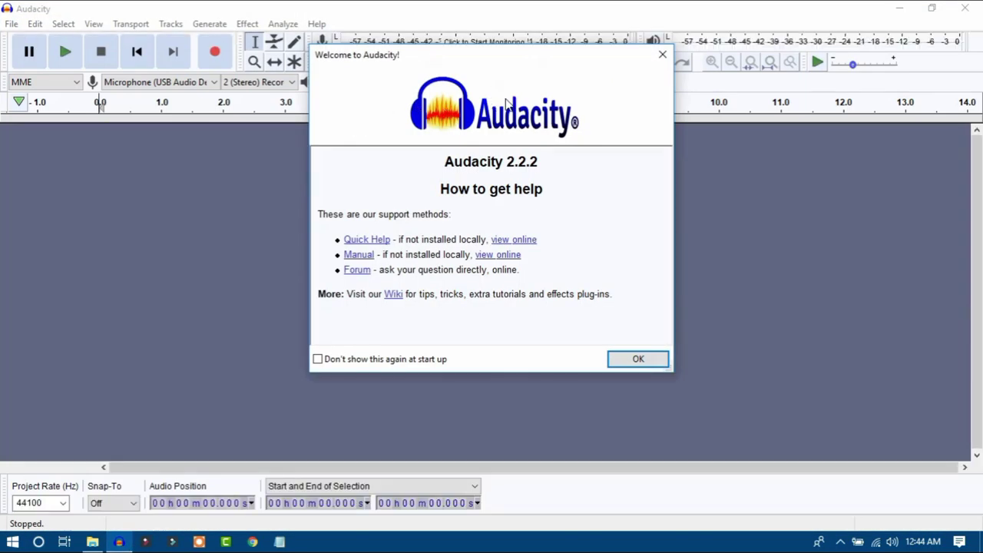
click(662, 55)
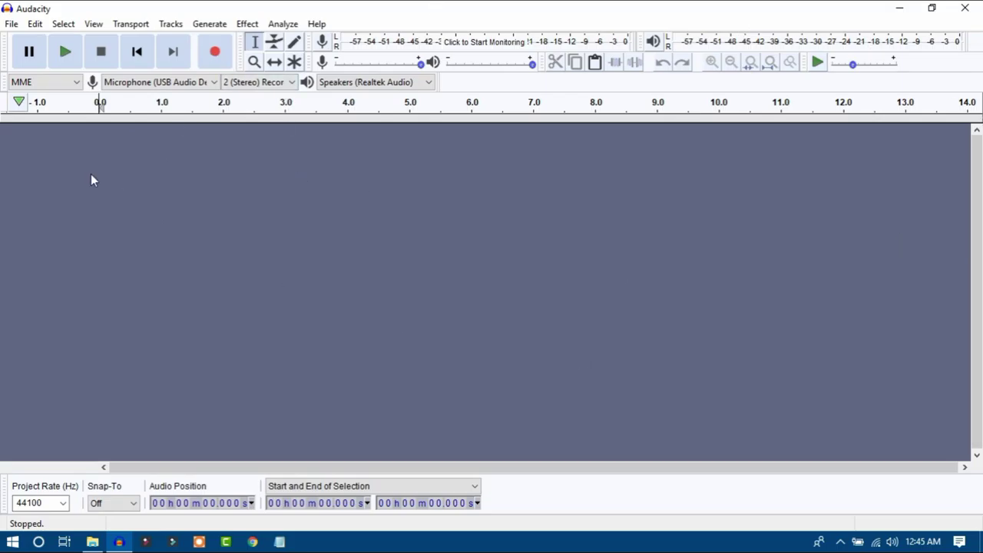
click(11, 23)
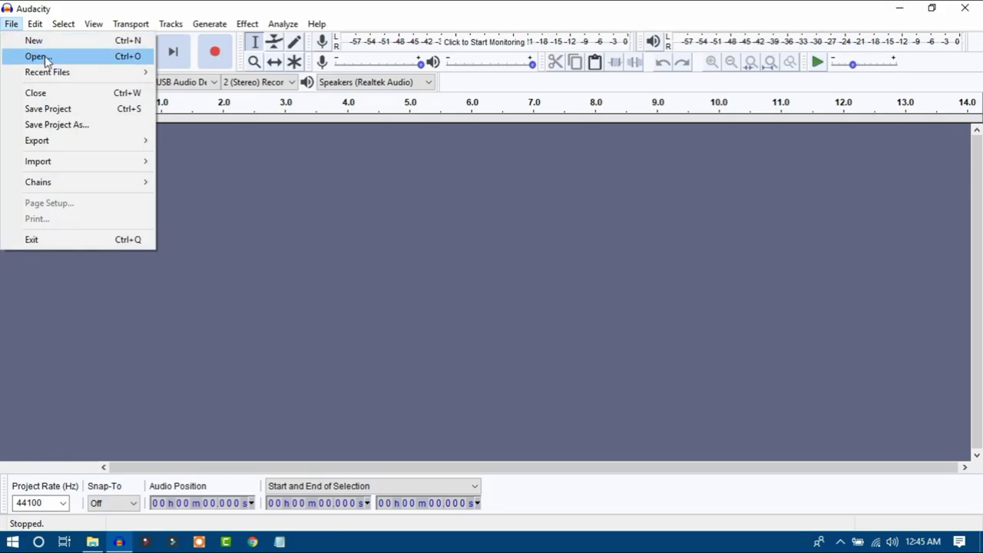
click(66, 57)
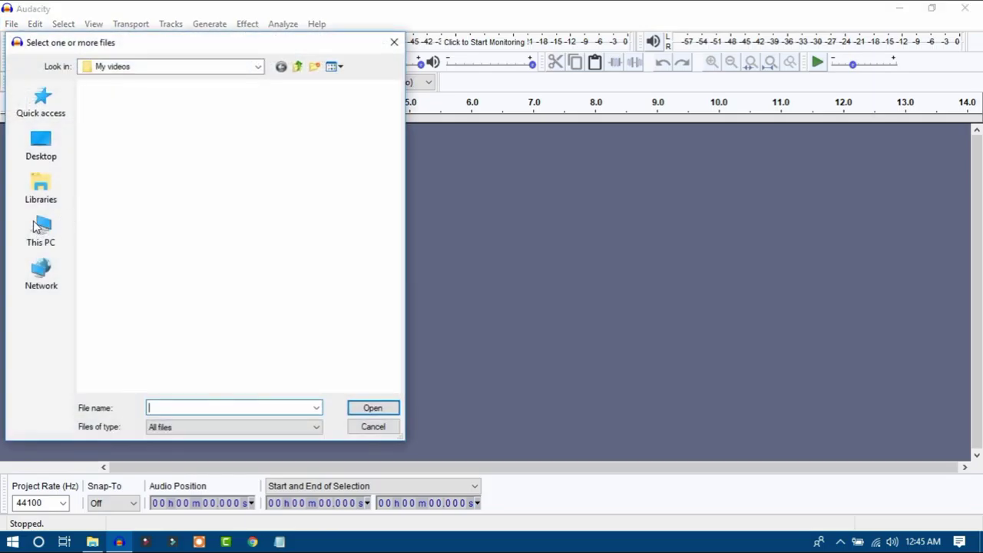
click(38, 228)
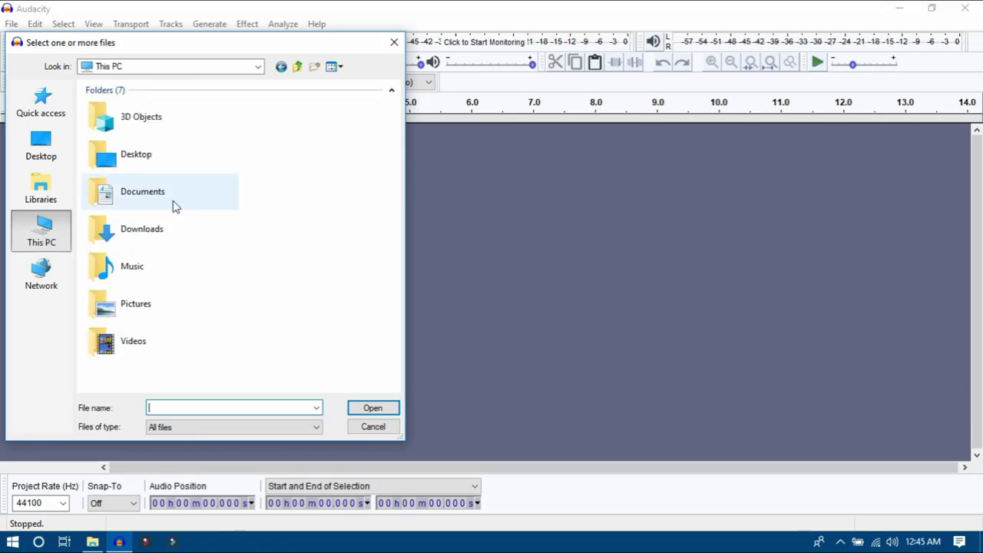
scroll(172, 206, down, 3)
scroll(173, 205, down, 1)
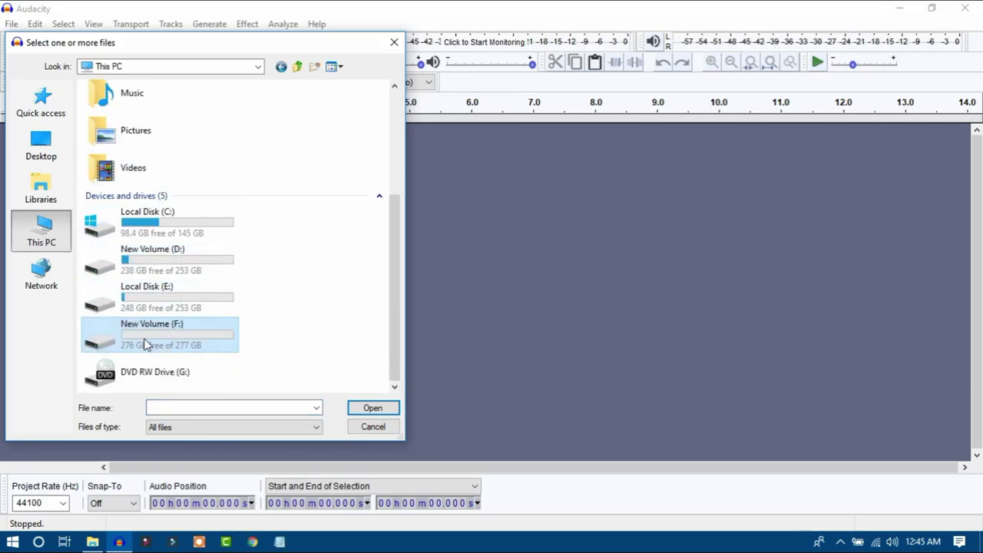
double_click(146, 342)
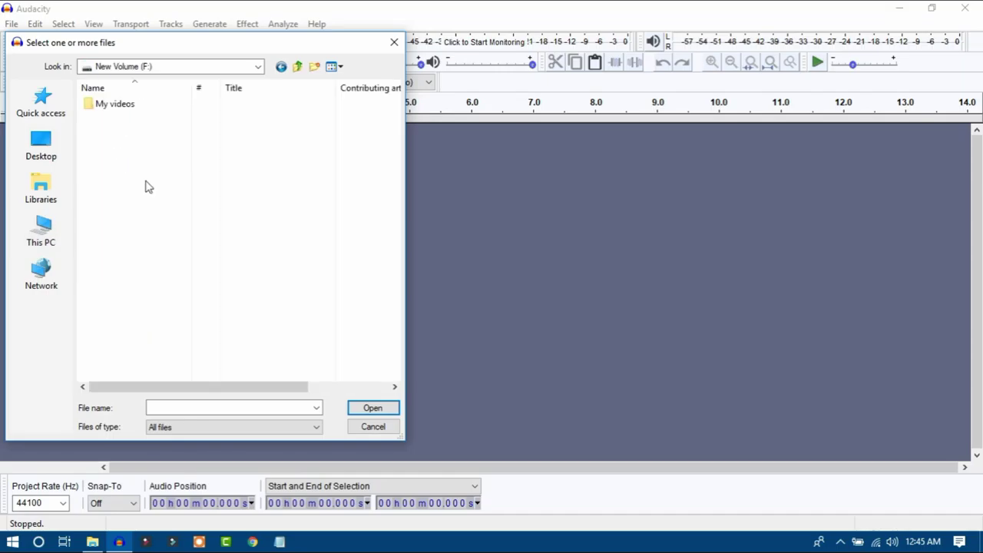
double_click(116, 104)
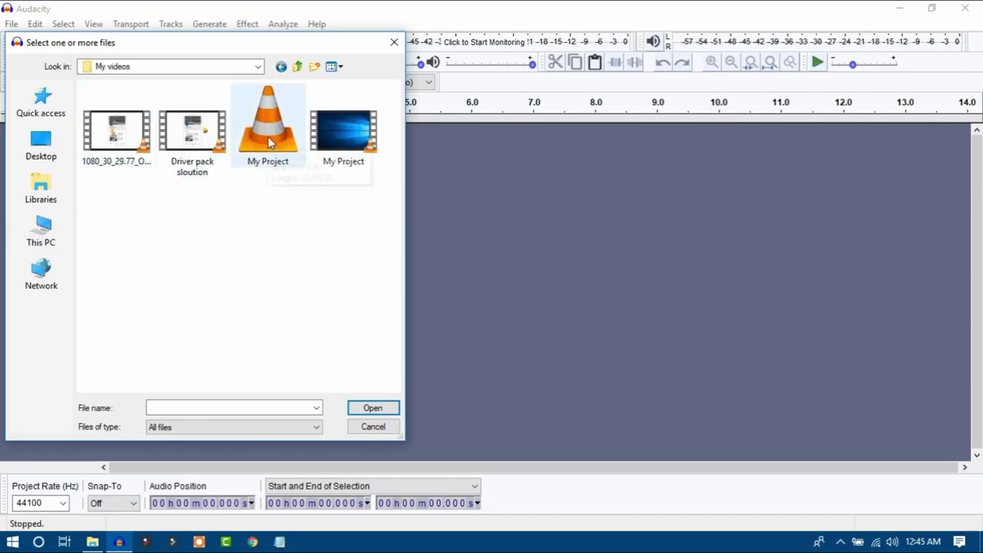
click(272, 165)
click(367, 407)
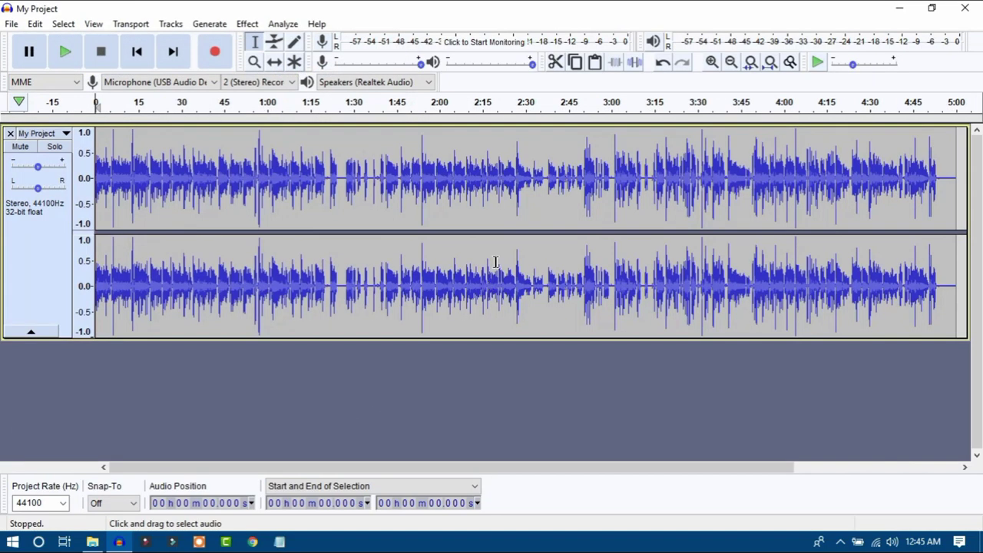
Step: Select the noise-only stretch at the track's end, from about 4:53.5 to 5:00, and capture it as the Noise Reduction profile
drag(960, 179, 962, 201)
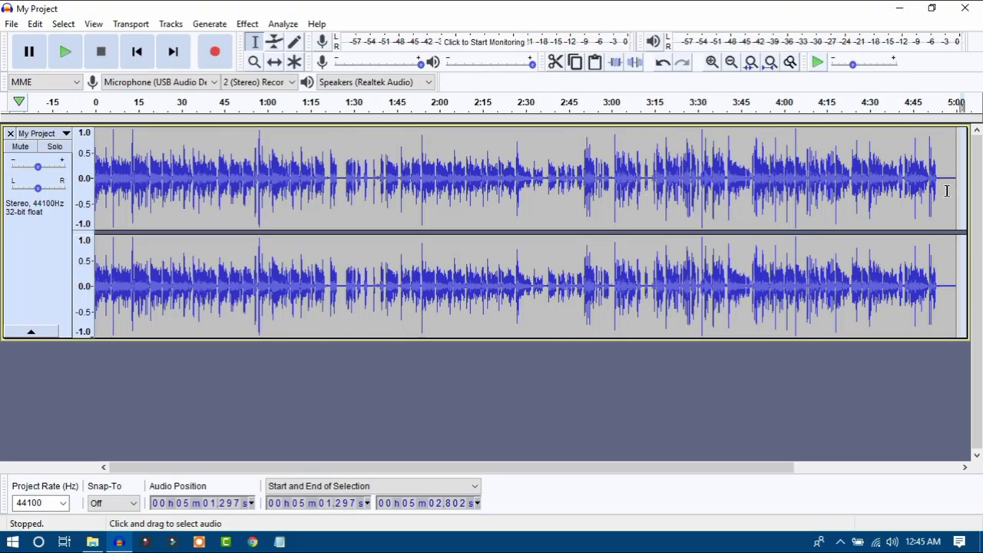
drag(956, 182, 955, 183)
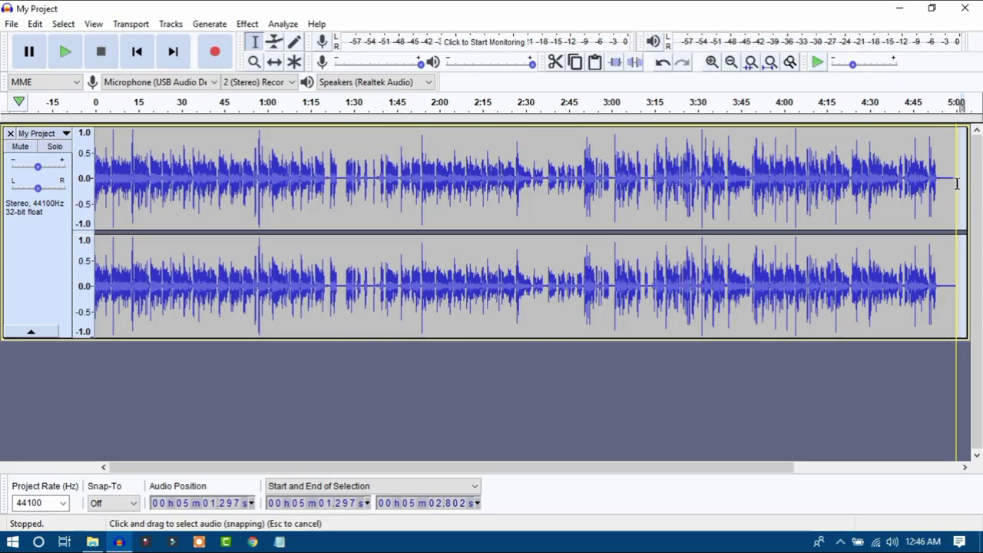
drag(956, 187, 938, 212)
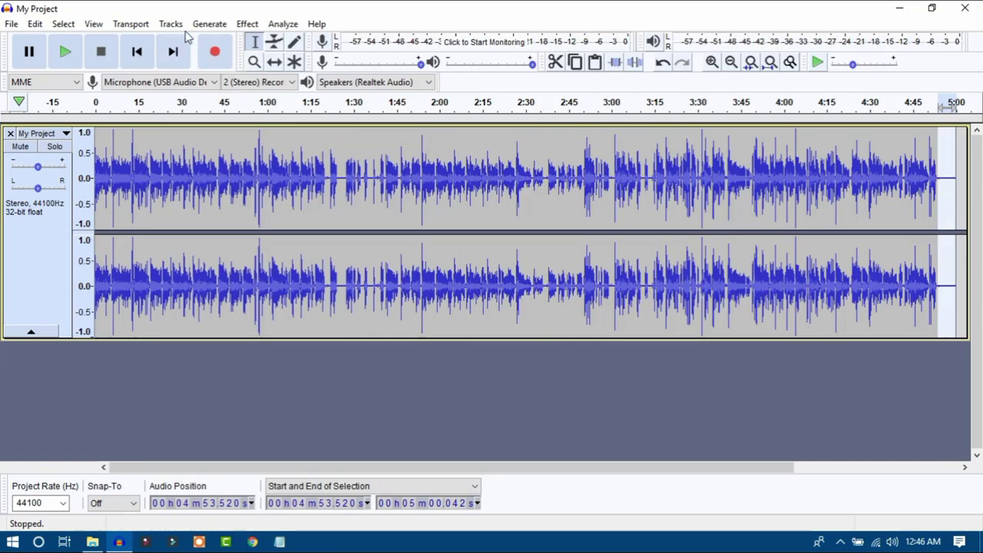
click(255, 26)
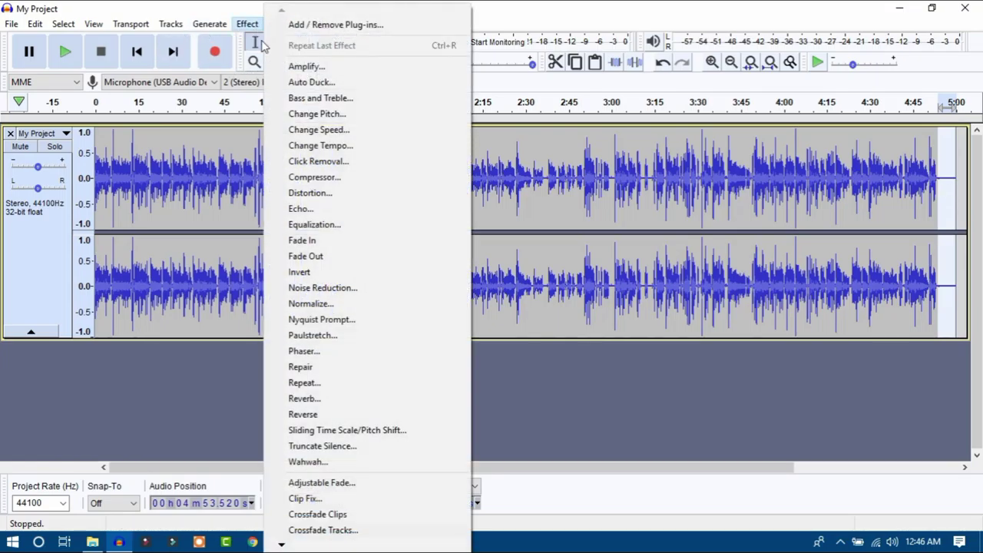
click(351, 288)
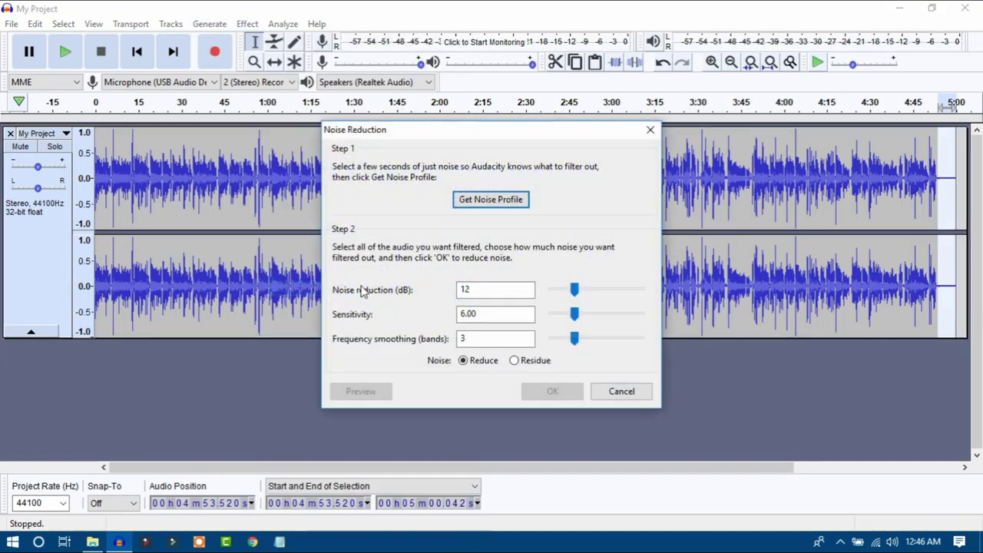
click(479, 199)
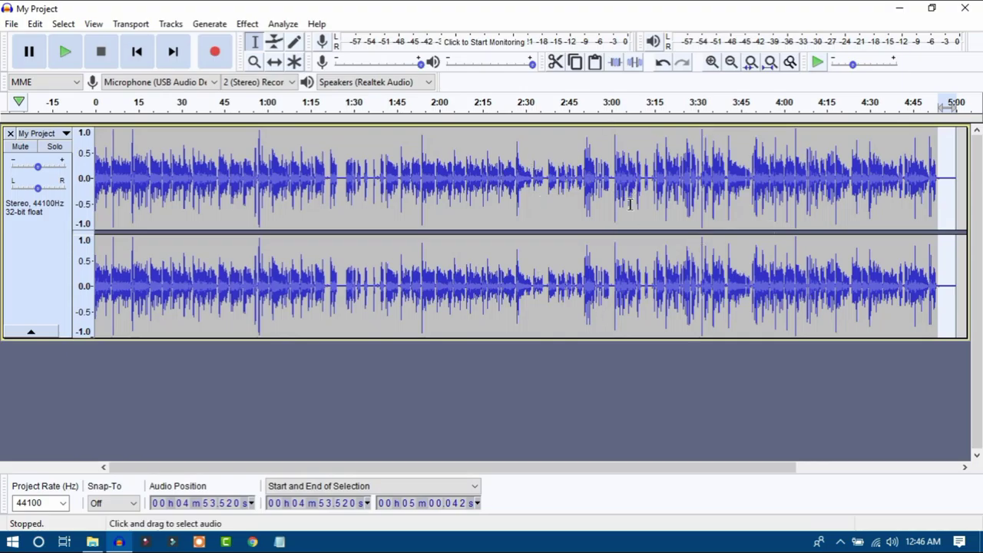
Step: Apply Noise Reduction to the entire track with 12 dB reduction, sensitivity 6.00 and 3 frequency smoothing bands
key(ctrl+a)
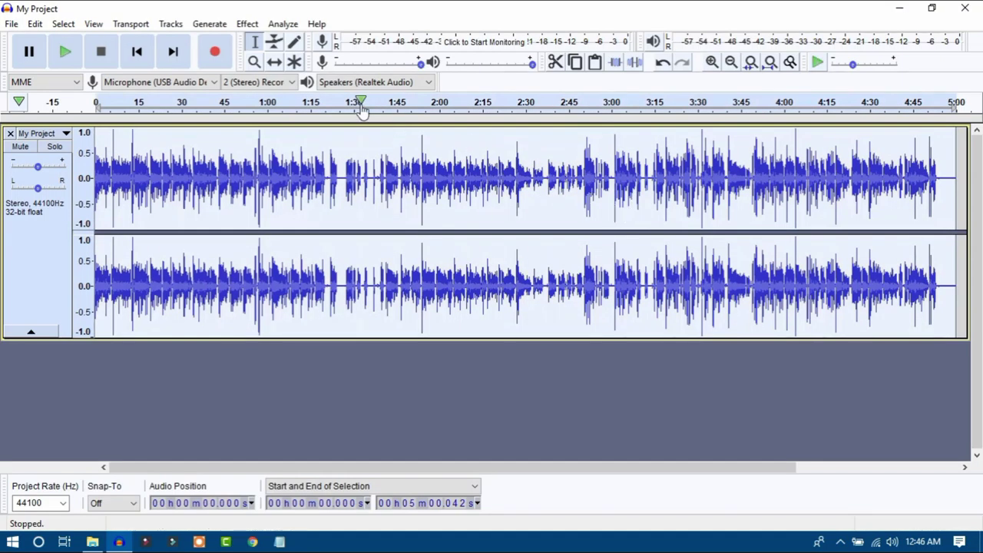
click(247, 24)
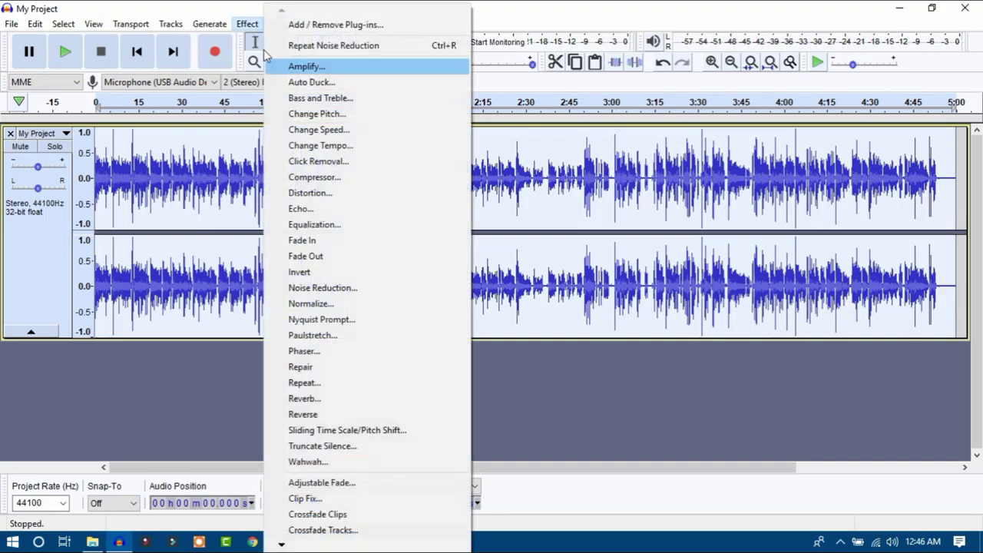
click(339, 291)
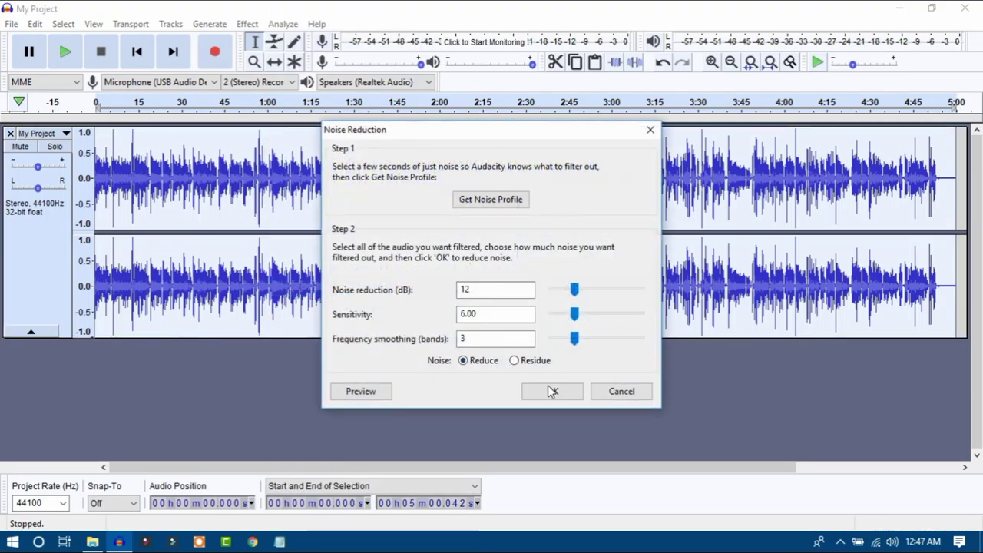
click(553, 391)
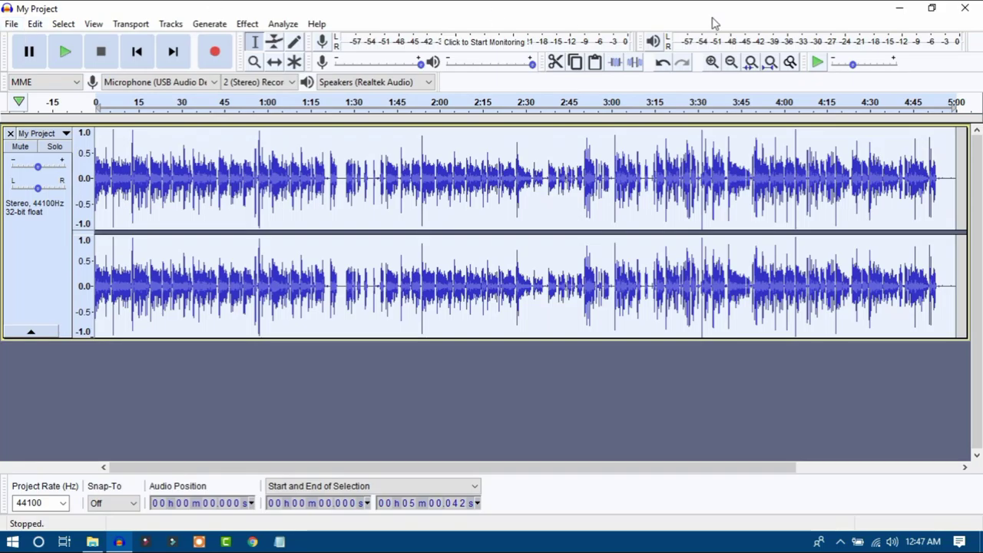
click(895, 8)
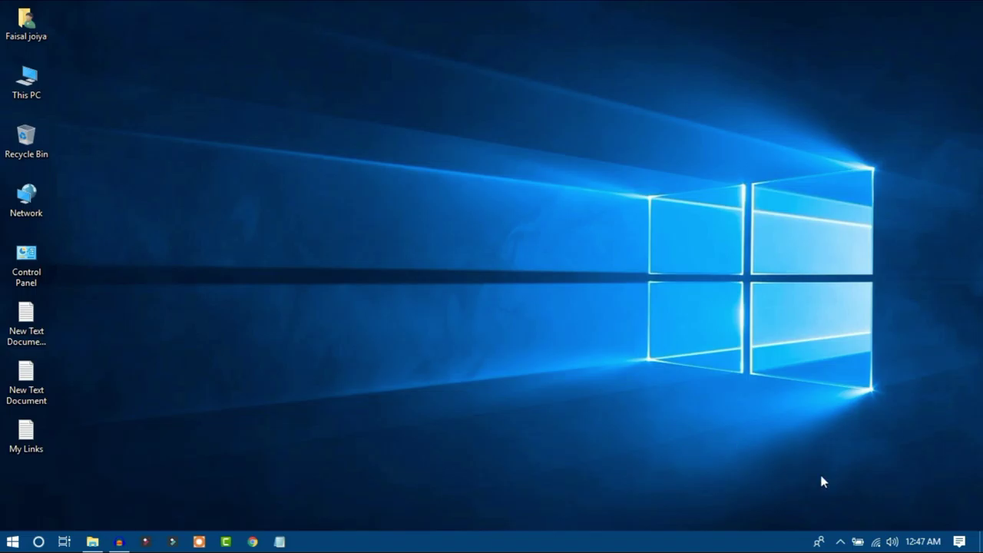
click(841, 543)
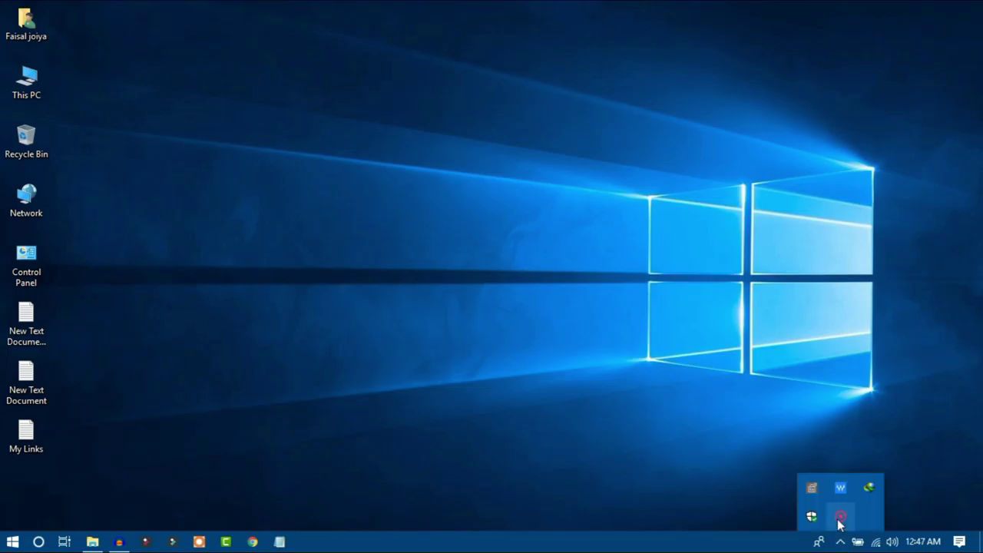
right_click(839, 523)
click(841, 483)
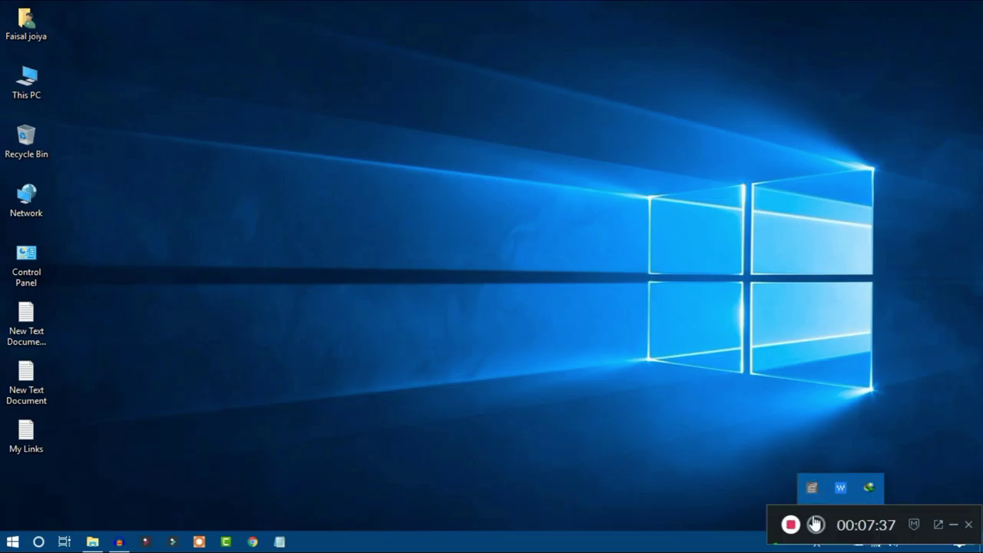